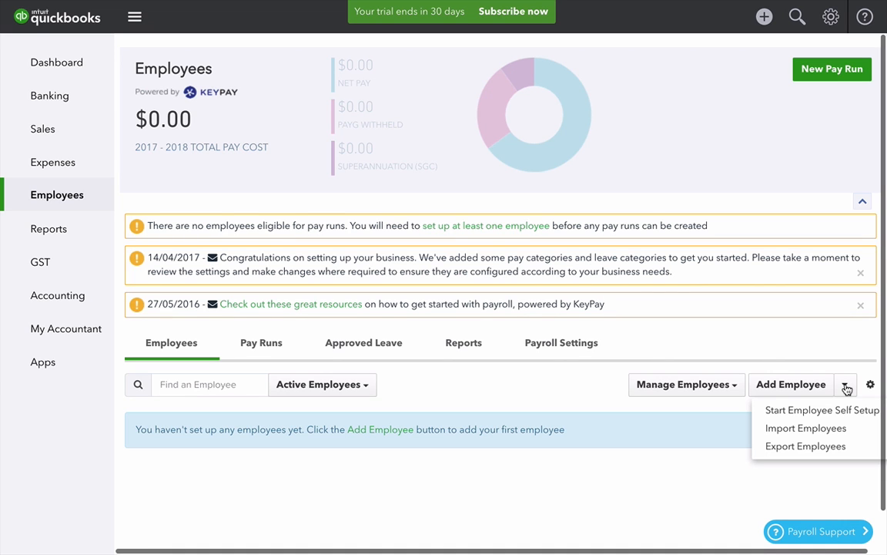
Open the Add Employee form after trying and closing Start Employee Self Setup.
left_click(825, 411)
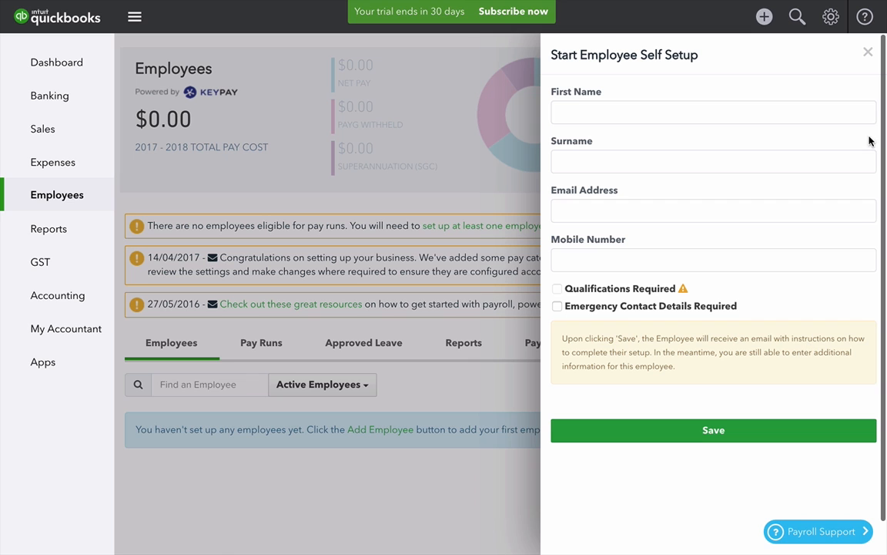
left_click(867, 52)
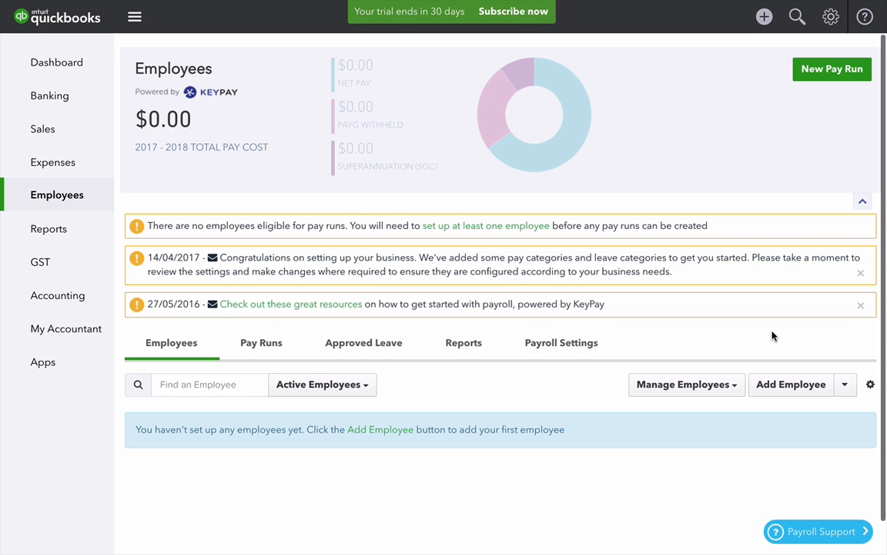
left_click(845, 385)
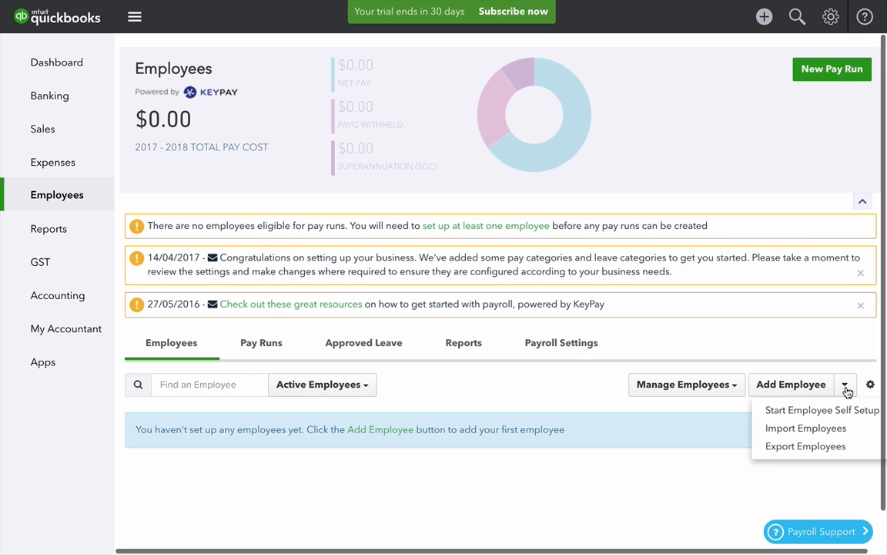
left_click(847, 389)
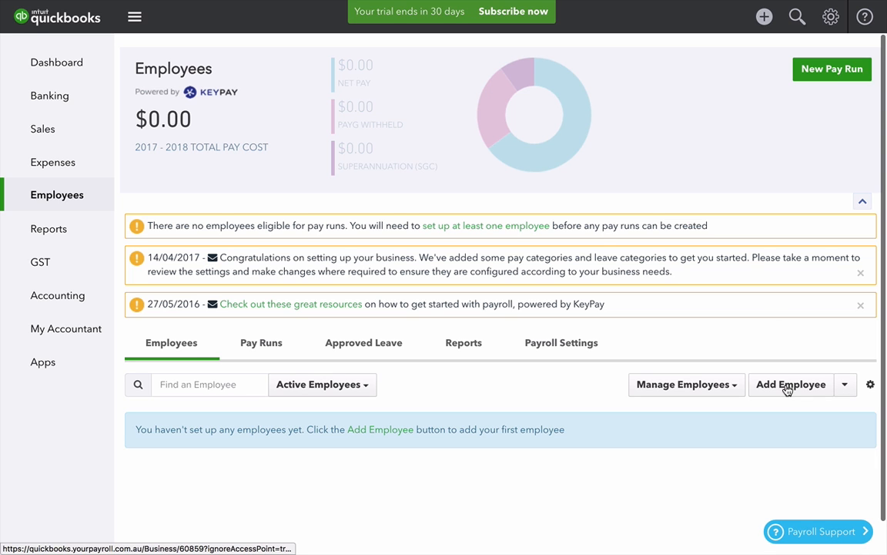
left_click(787, 390)
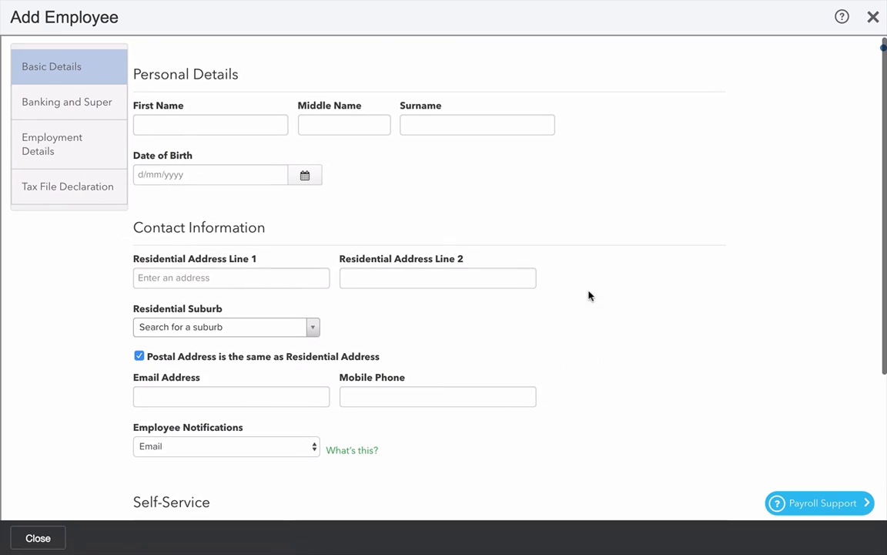
Enter the employee's first name and surname and set the birth date to 1/11/1997.
left_click(232, 122)
key("Tab")
key("Tab")
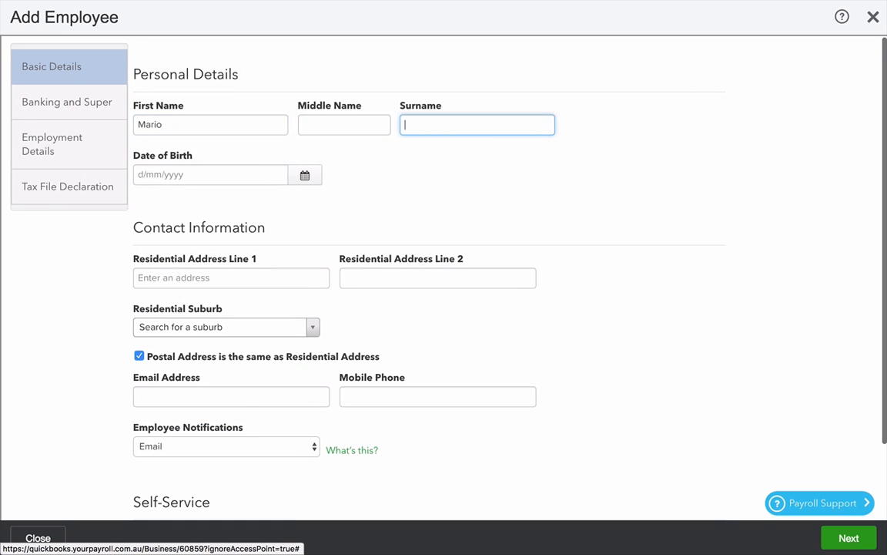
key("Tab")
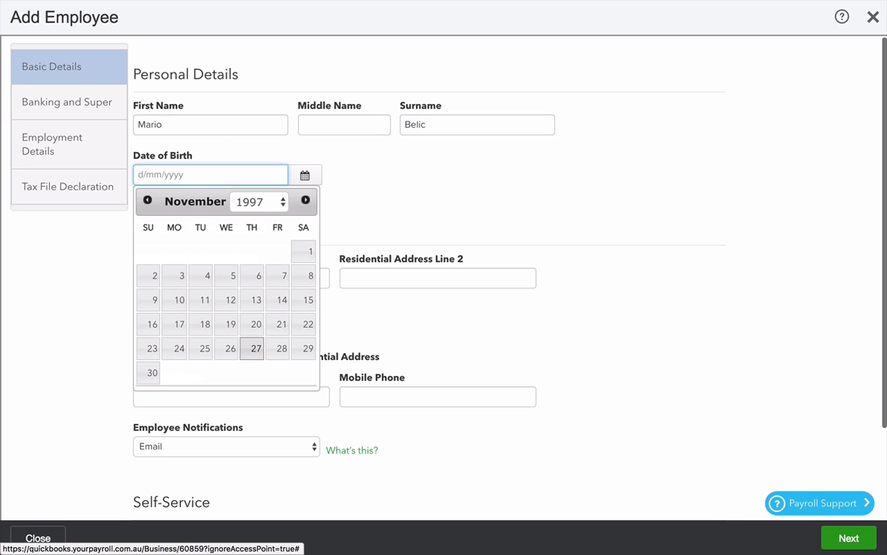
left_click(303, 252)
Enter the residential street address and accept the matching suggested address.
scroll(390, 361, "down", 1)
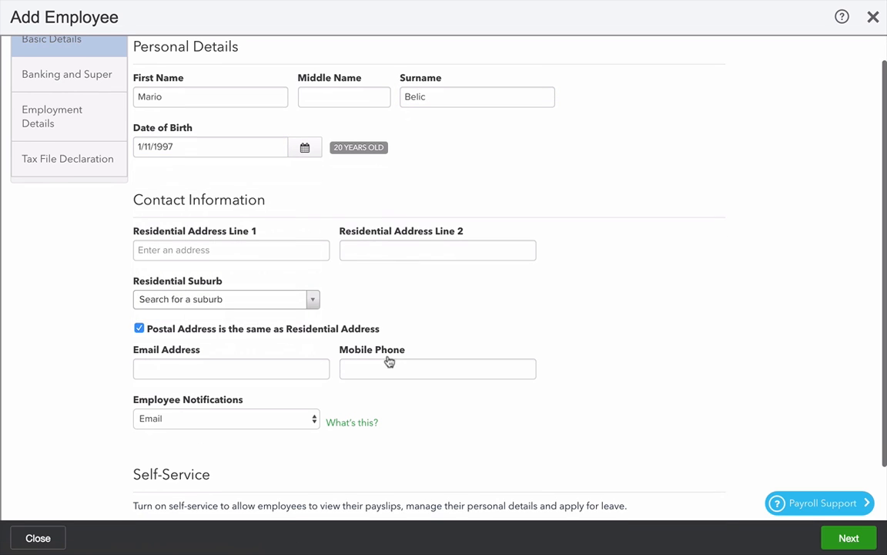
left_click(233, 250)
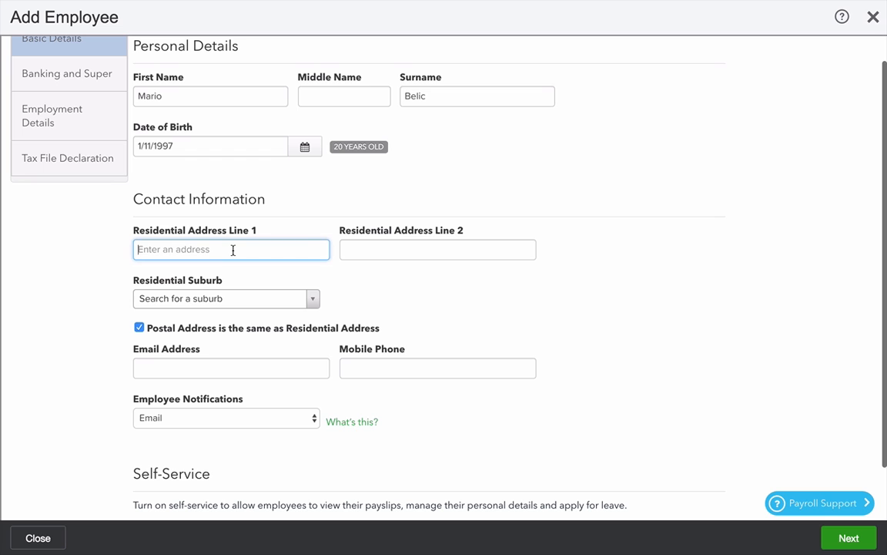
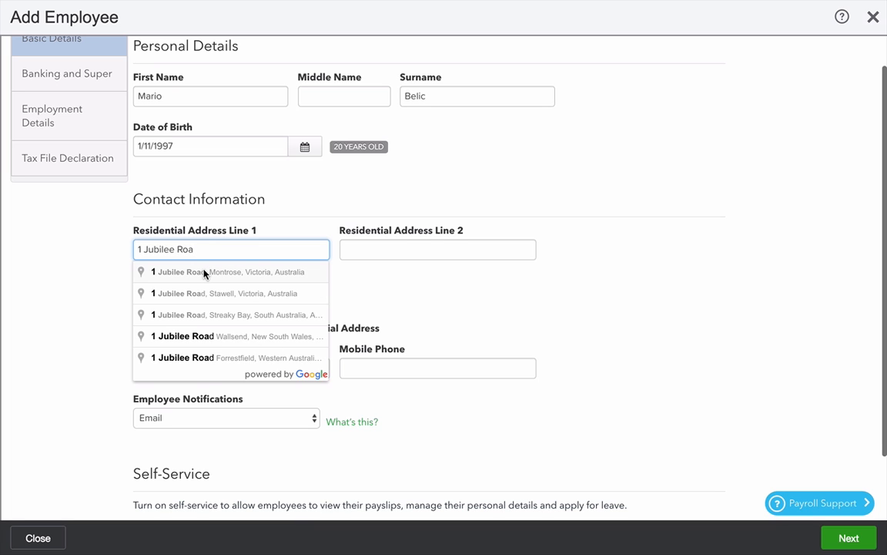
left_click(219, 336)
scroll(520, 400, "down", 1)
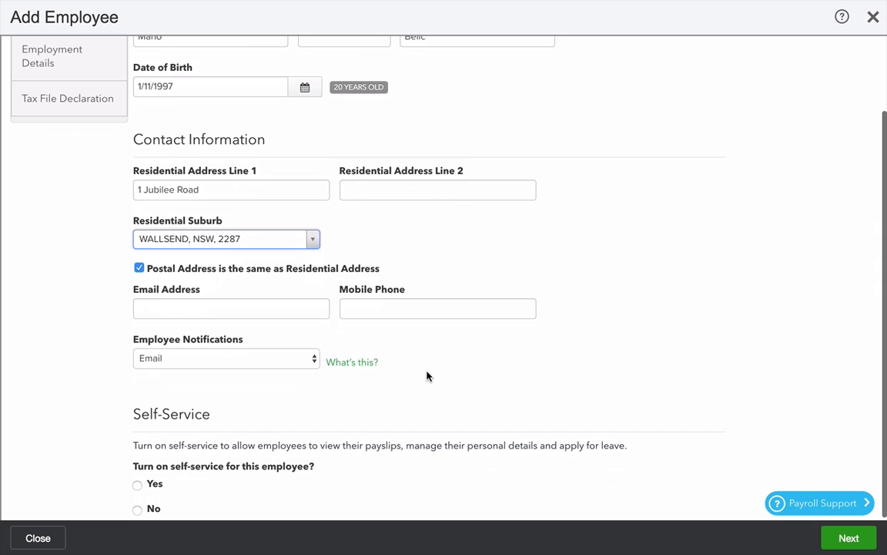
Add the employee's email and mobile number, keep Email notifications, and set self-service to No.
left_click(235, 309)
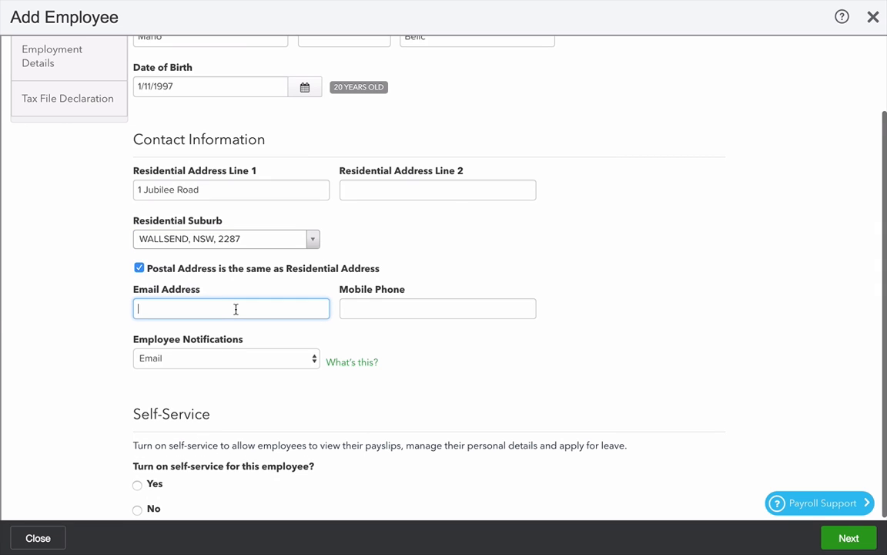
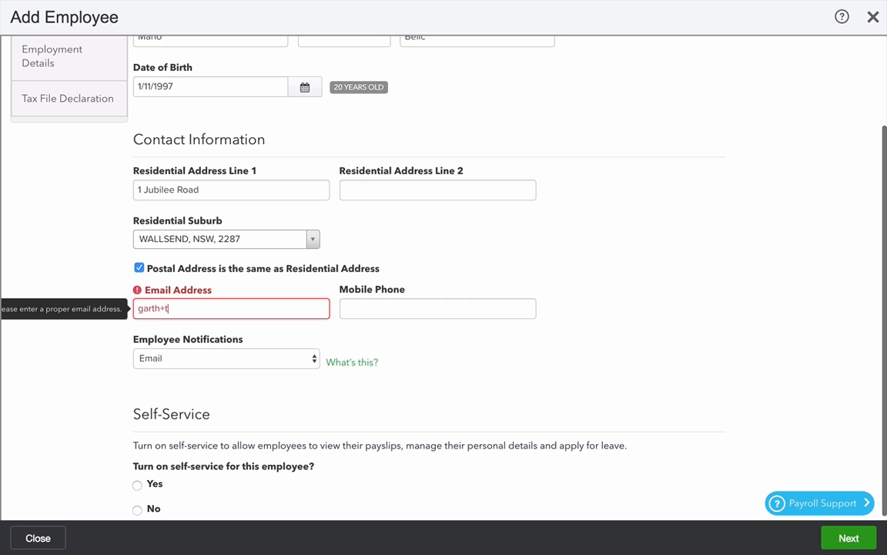
key("Tab")
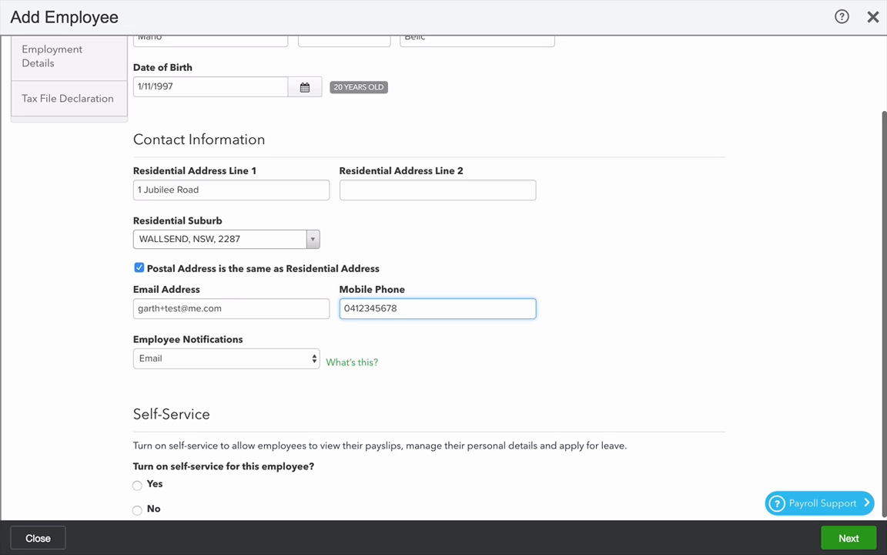
key("Tab")
scroll(289, 376, "down", 1)
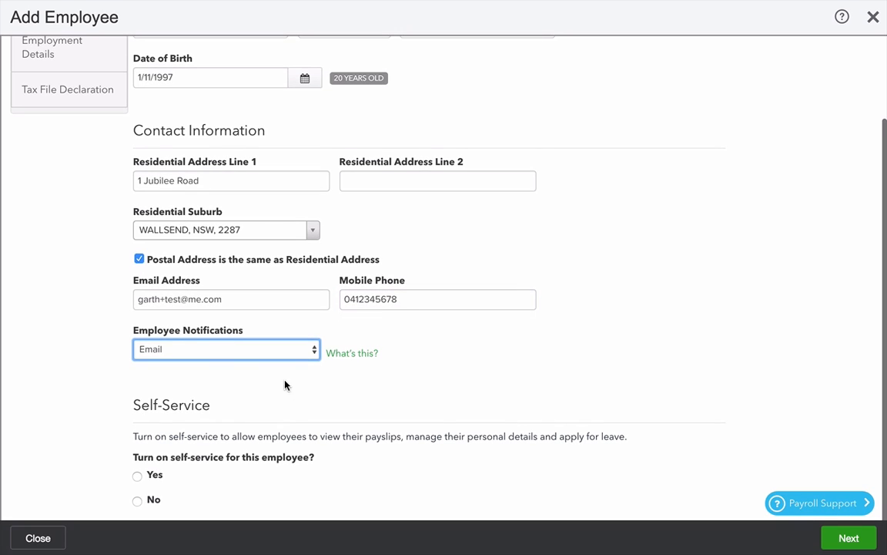
left_click(235, 351)
left_click(213, 351)
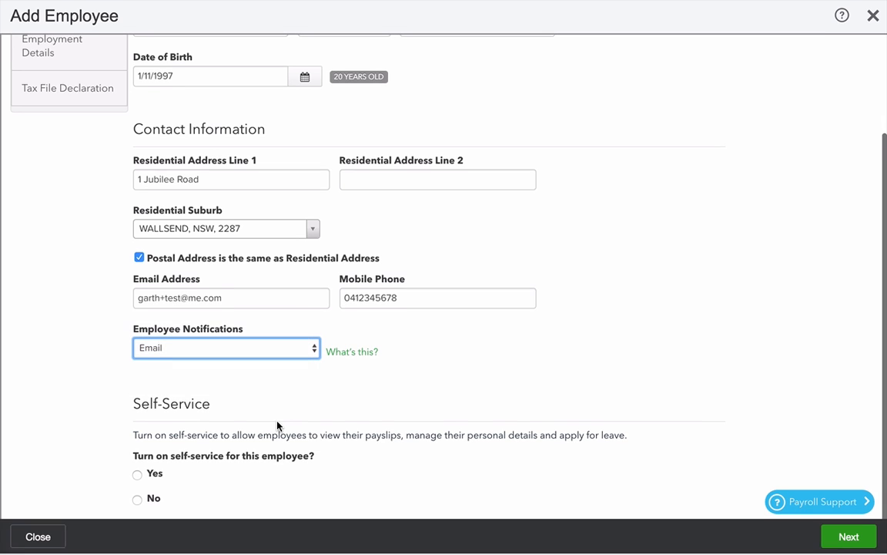
left_click(138, 502)
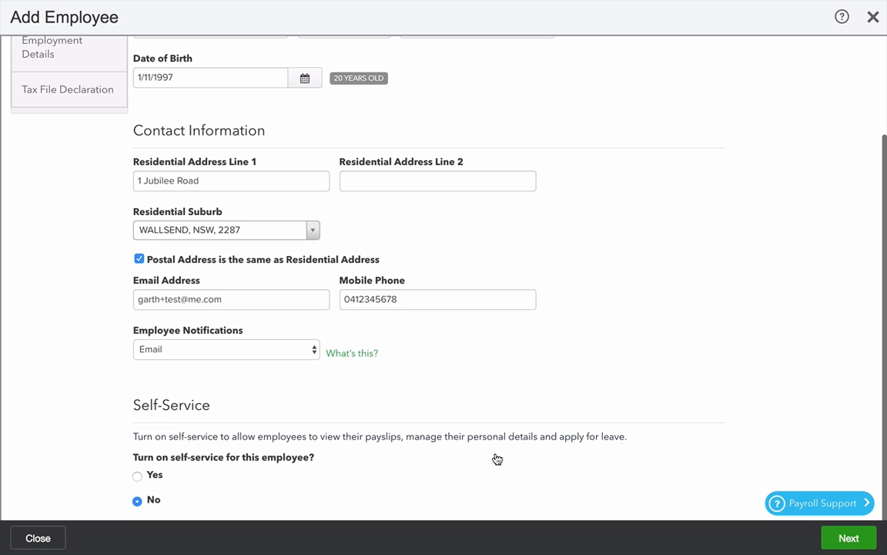
Enter the employee's bank BSB and account number on the Banking and Super step.
left_click(845, 540)
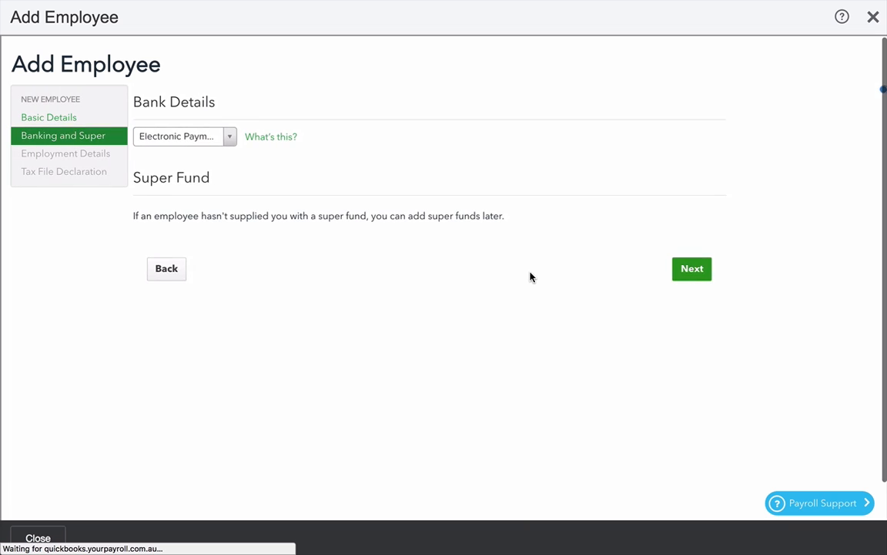
left_click(367, 206)
key("Tab")
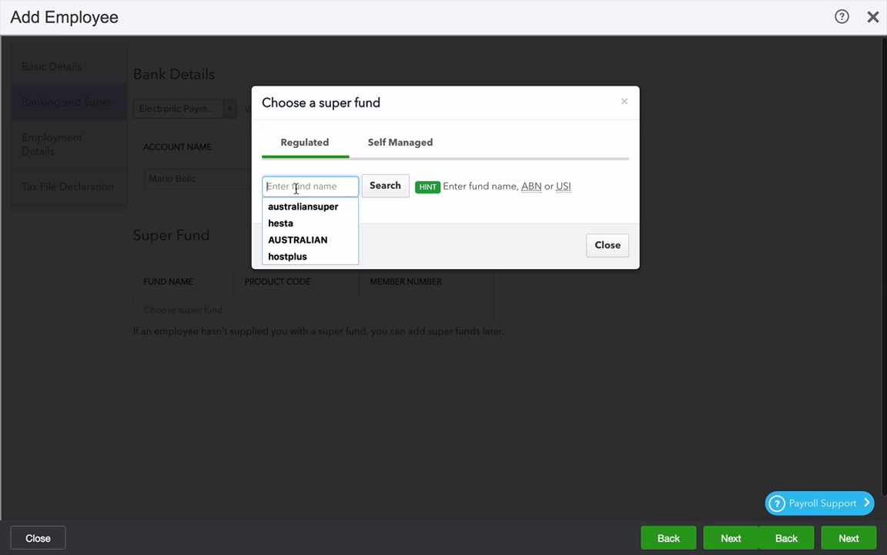
Choose AustralianSuper as the super fund and enter the employee's member number.
left_click(278, 167)
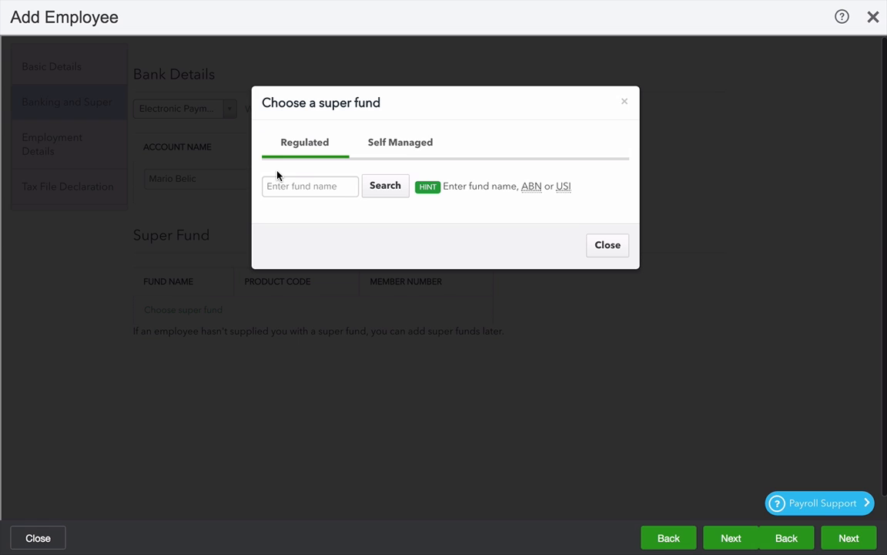
left_click(266, 185)
type("australiansuper")
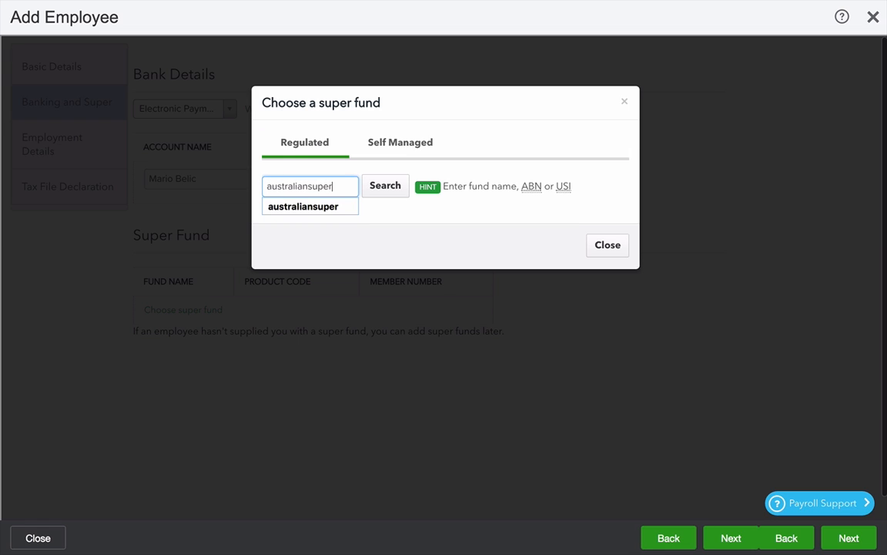
key("Return")
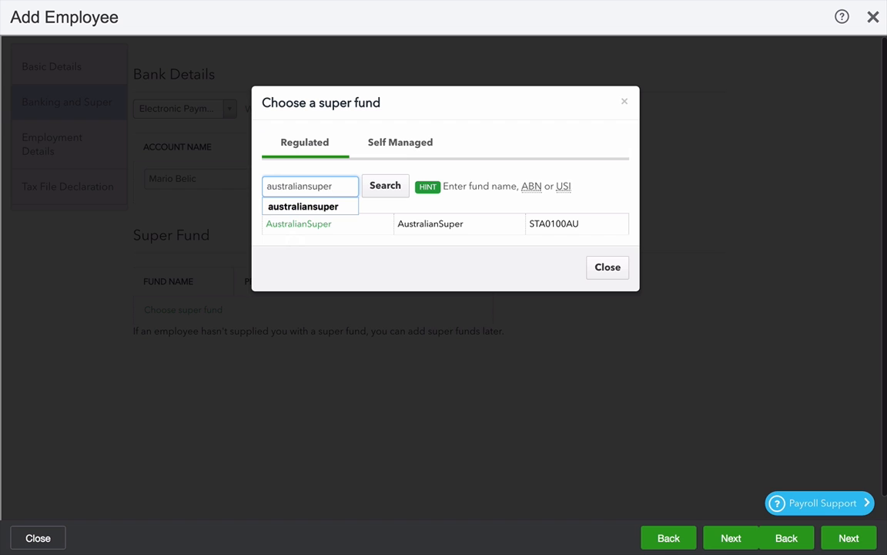
left_click(281, 225)
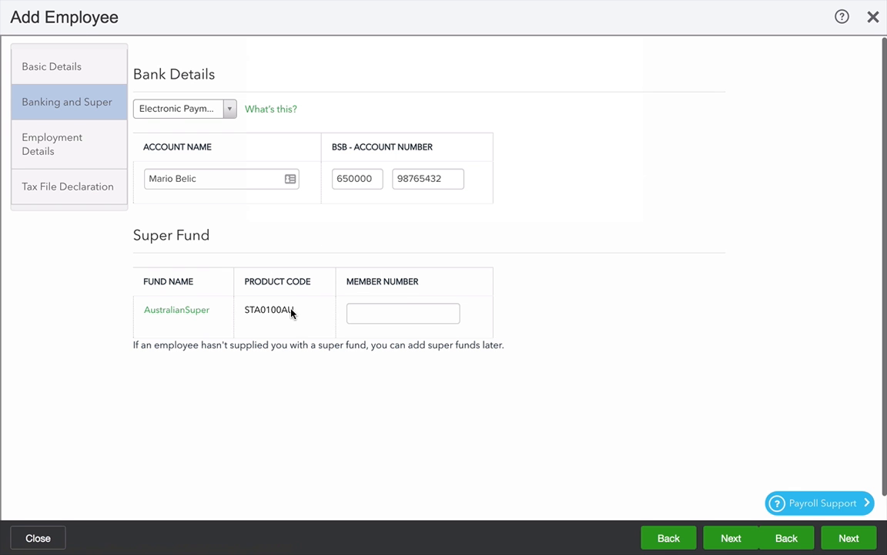
left_click(409, 315)
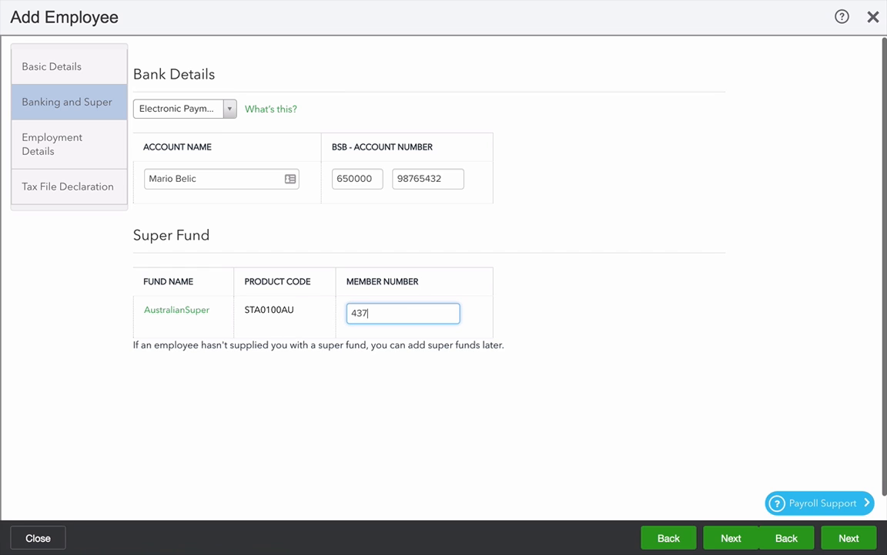
Set a 1/11/2017 start date, Full Time employment and Front of house as primary location.
left_click(849, 538)
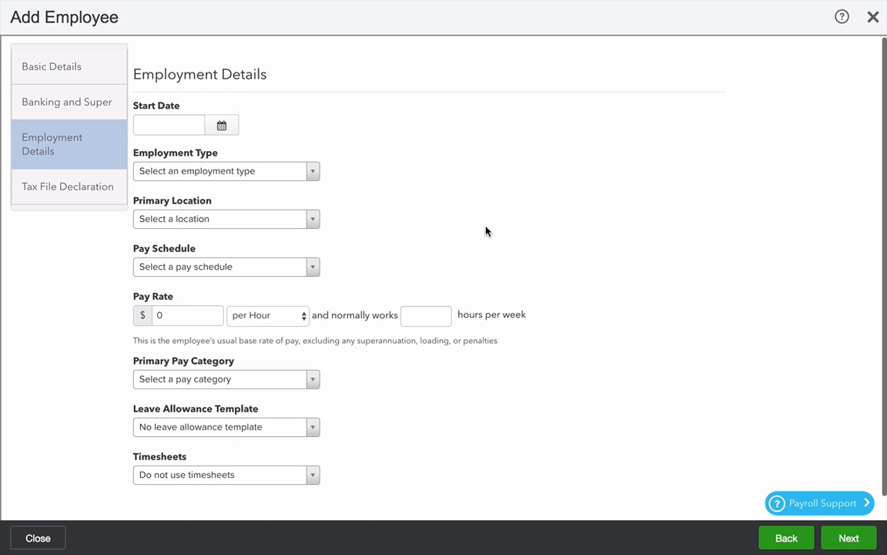
left_click(222, 124)
left_click(229, 198)
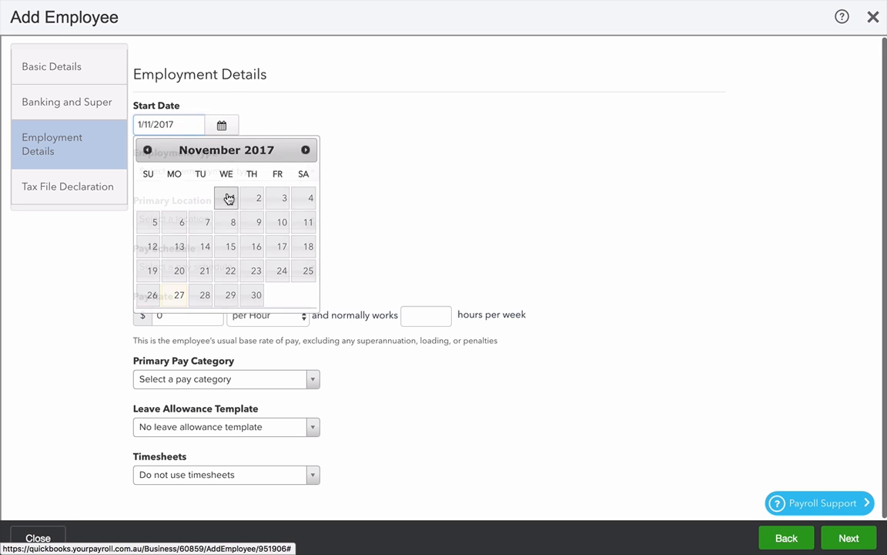
scroll(331, 204, "down", 1)
left_click(251, 164)
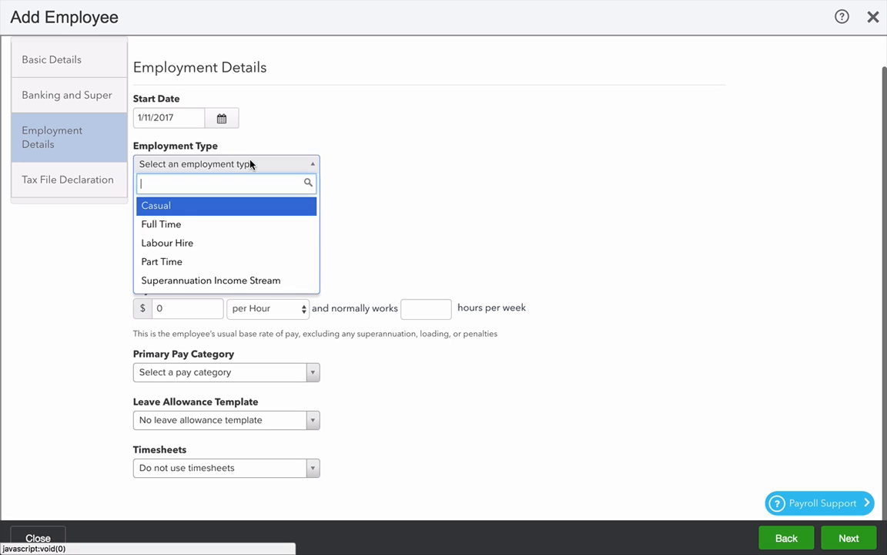
left_click(171, 224)
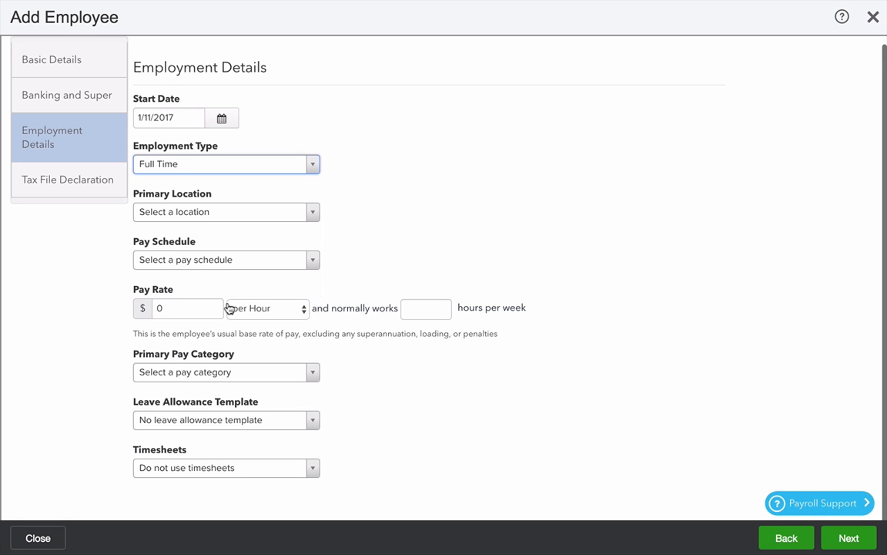
left_click(213, 212)
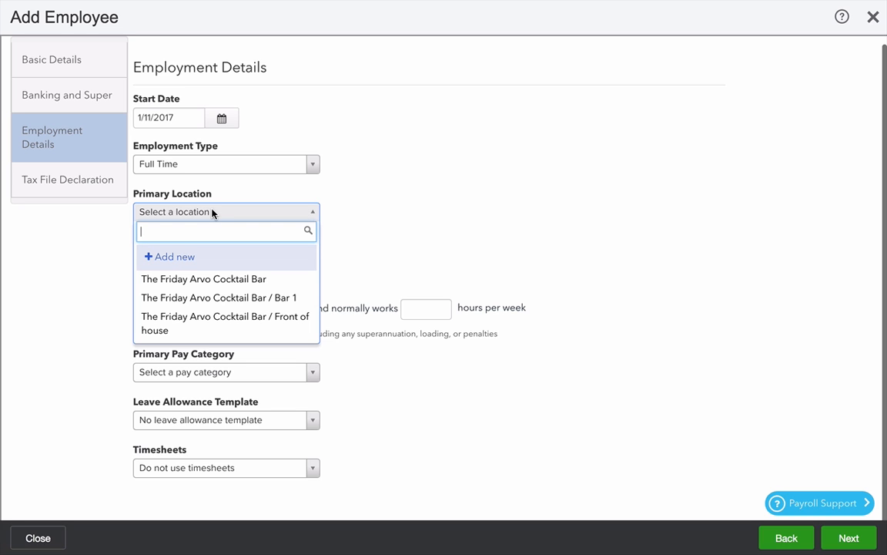
left_click(218, 321)
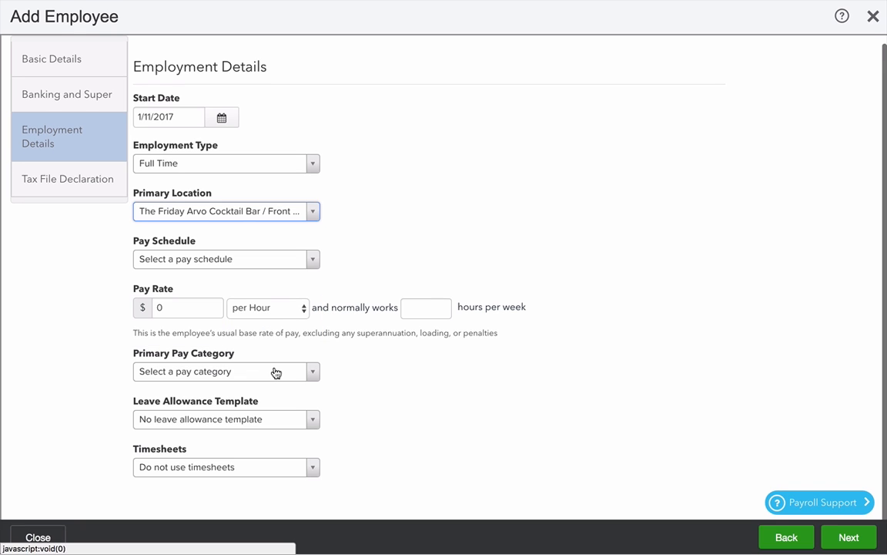
Pay the employee weekly at $65000 per Annum for 38 standard hours.
left_click(200, 260)
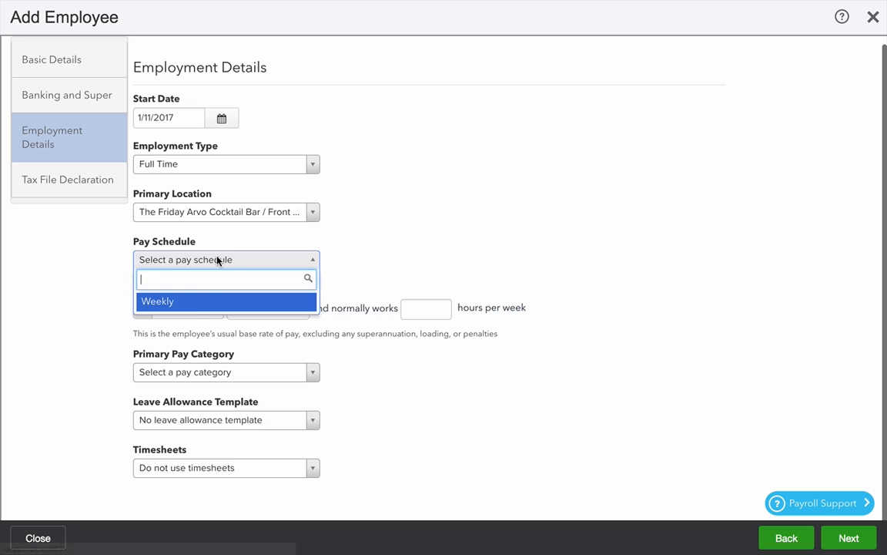
left_click(194, 307)
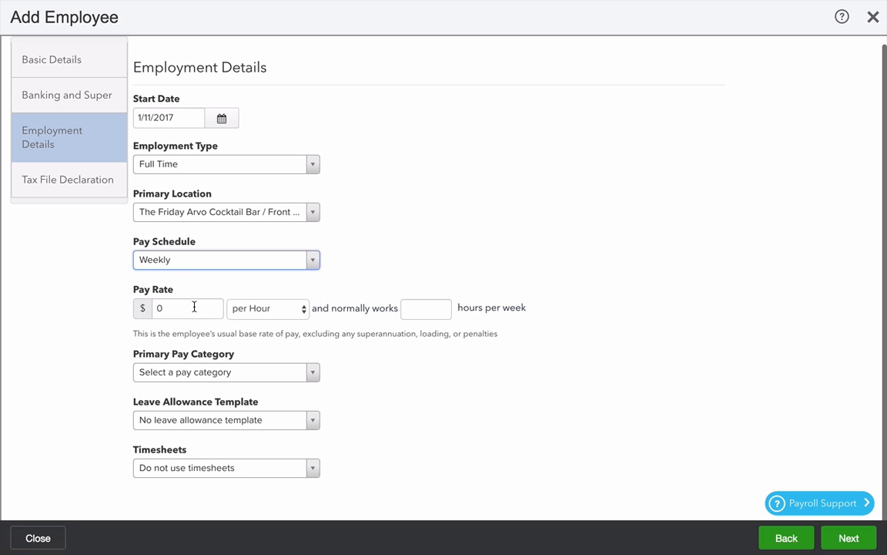
left_click(185, 308)
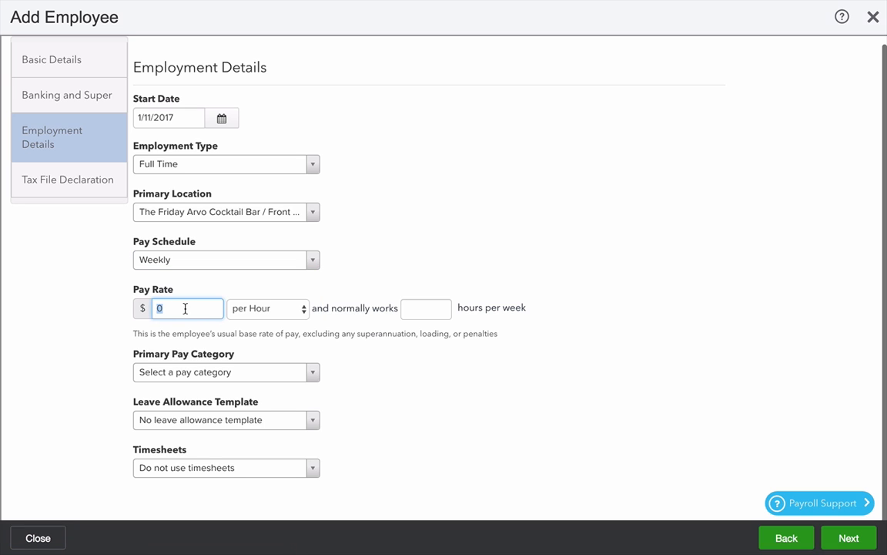
type("65000")
key("Tab")
left_click(258, 312)
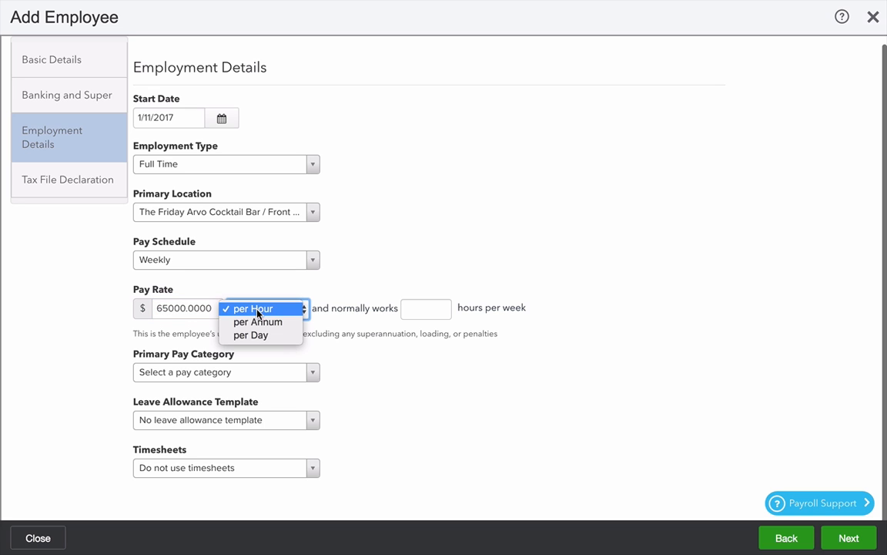
left_click(268, 321)
left_click(417, 308)
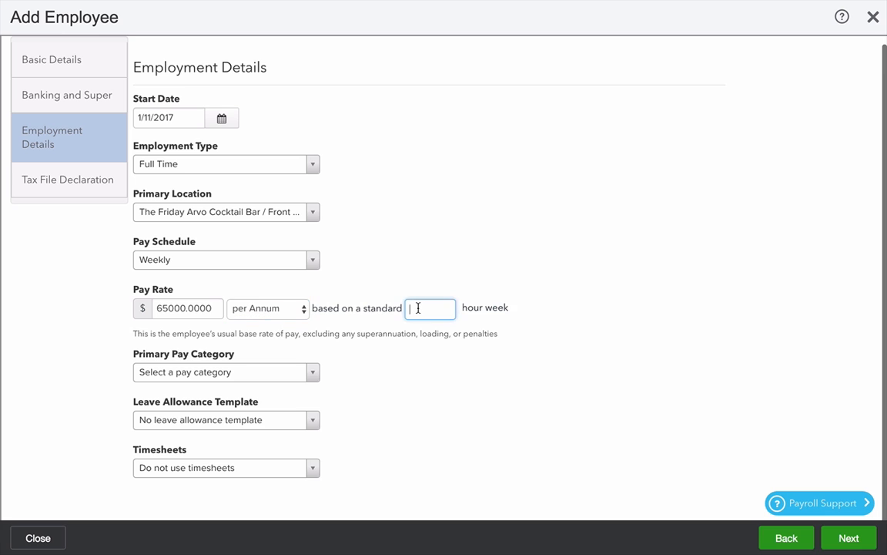
type("38")
key("Tab")
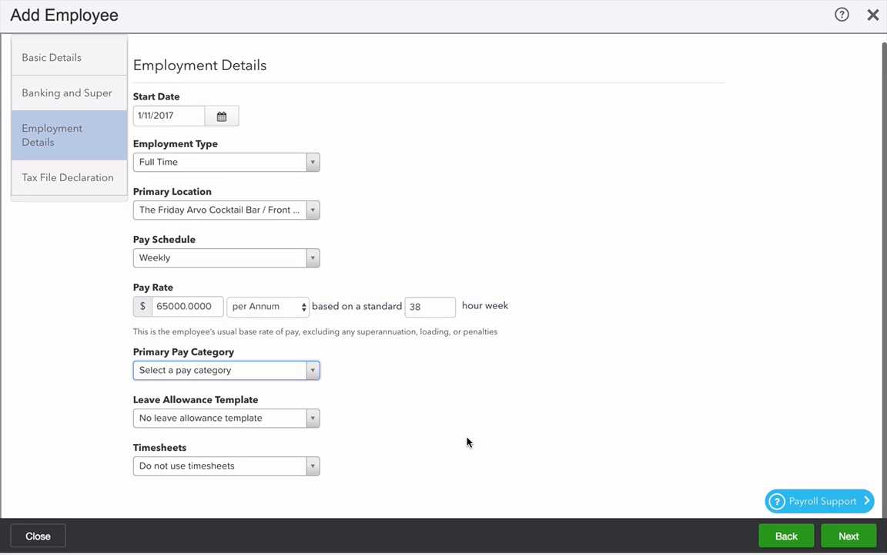
Choose Salary as the primary pay category and apply the Permanent Leave template.
left_click(230, 375)
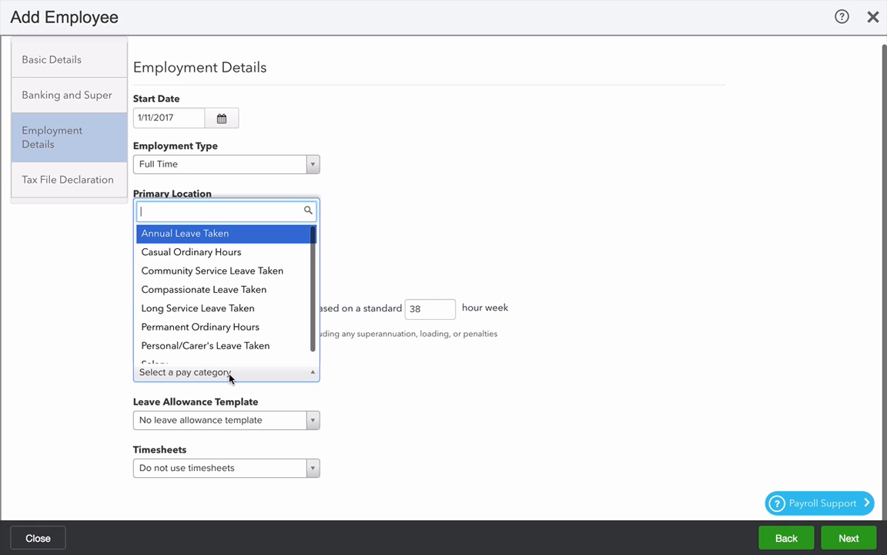
scroll(216, 339, "down", 1)
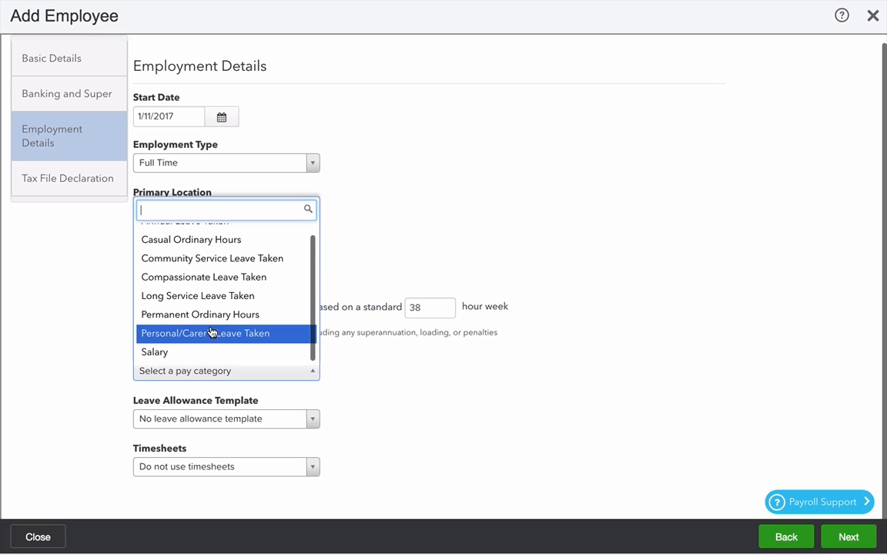
left_click(219, 354)
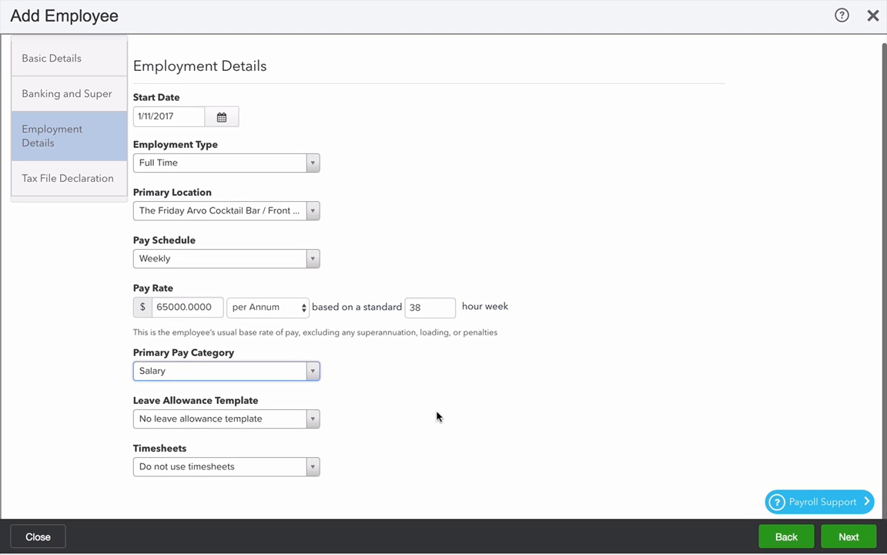
left_click(267, 425)
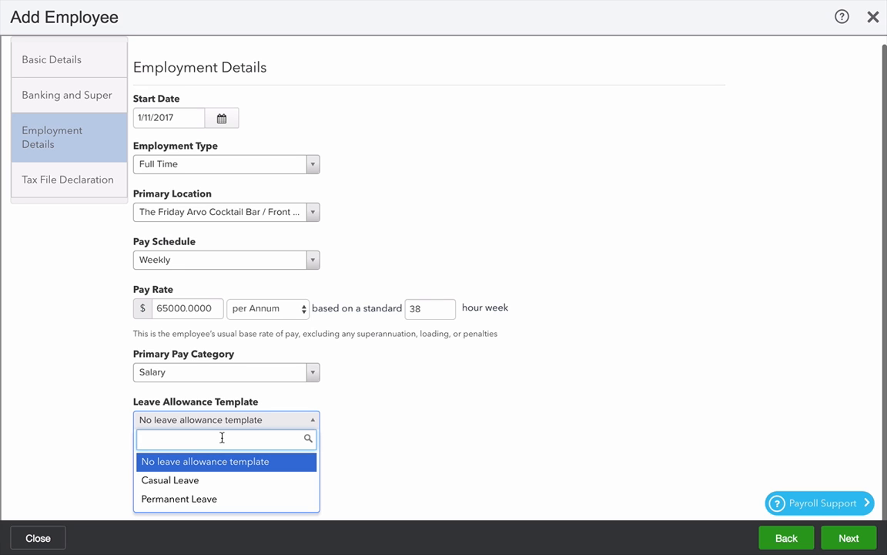
left_click(204, 500)
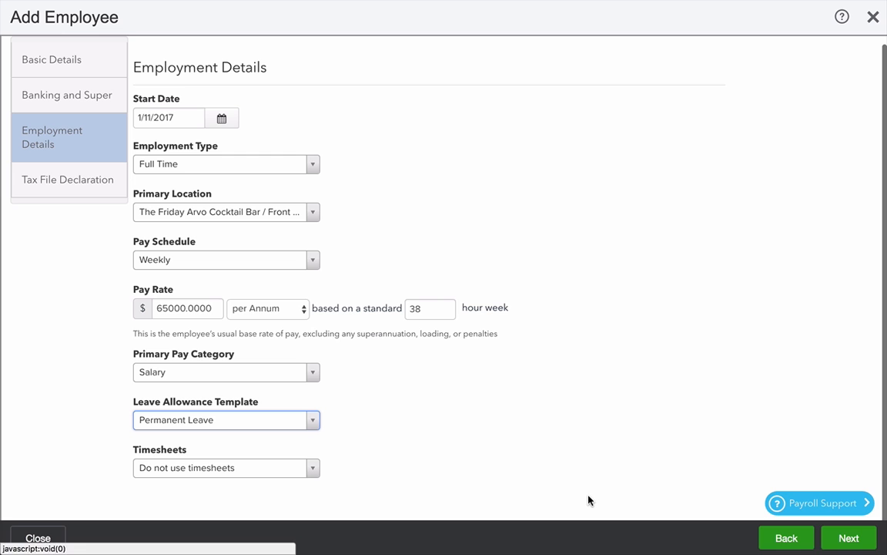
left_click(858, 540)
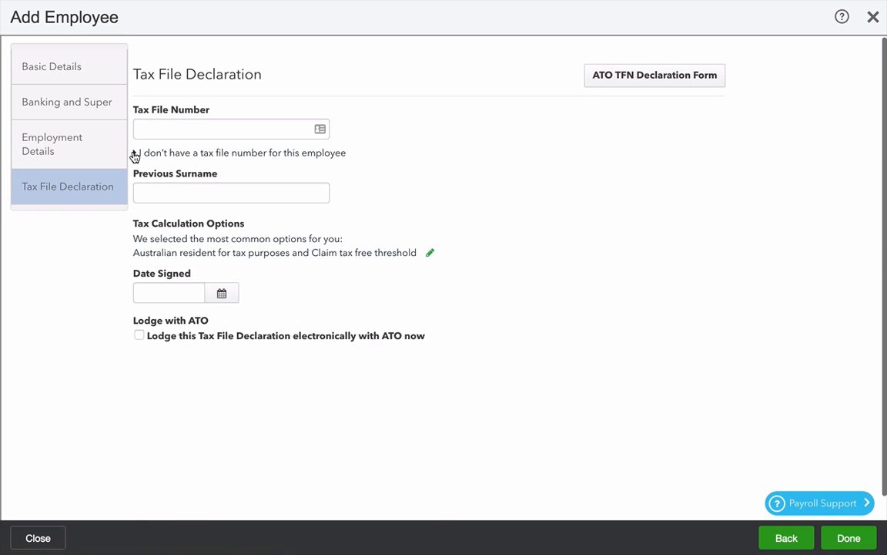
Declare that the employee didn't quote a TFN, tick HELP debt, and save the employee.
left_click(135, 154)
left_click(151, 182)
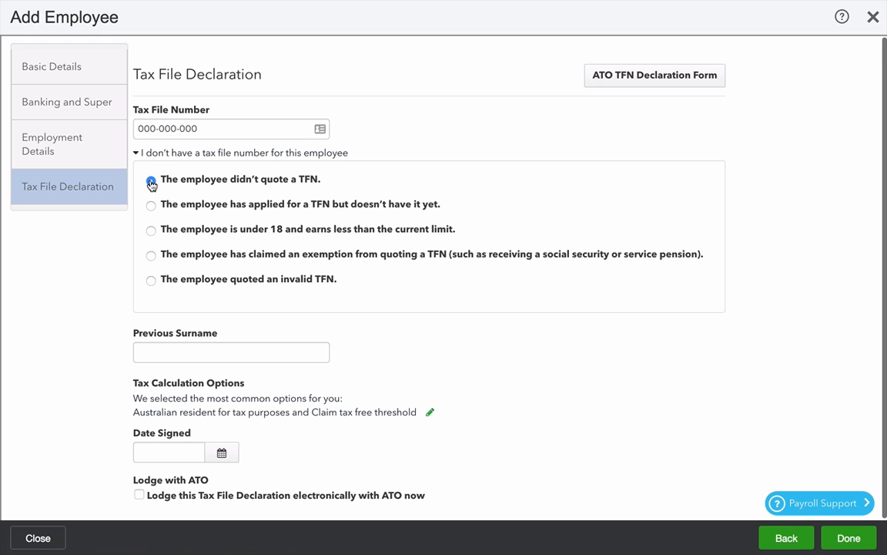
scroll(247, 326, "down", 1)
left_click(431, 413)
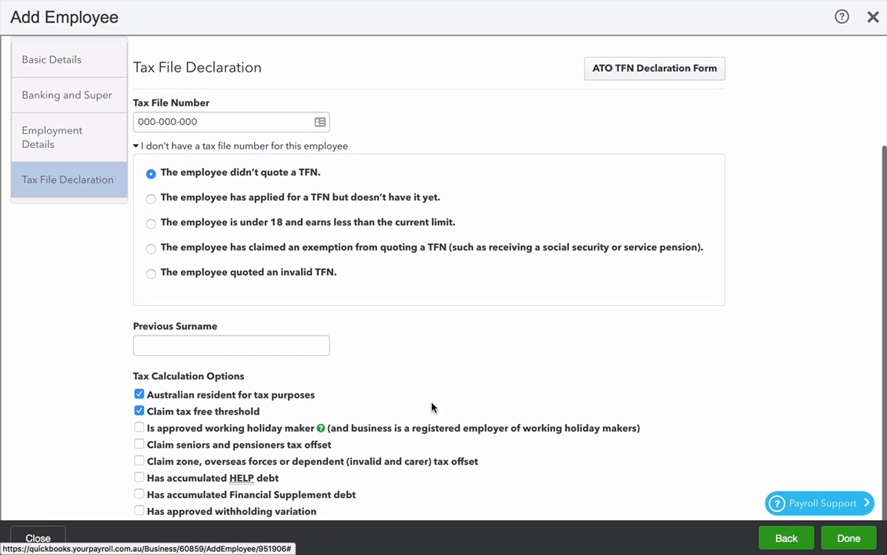
left_click(140, 478)
scroll(141, 479, "down", 3)
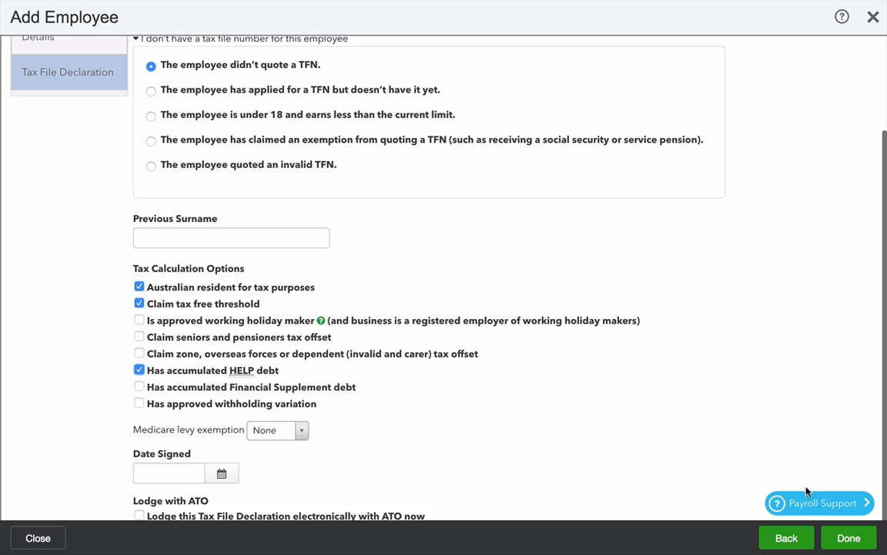
left_click(860, 541)
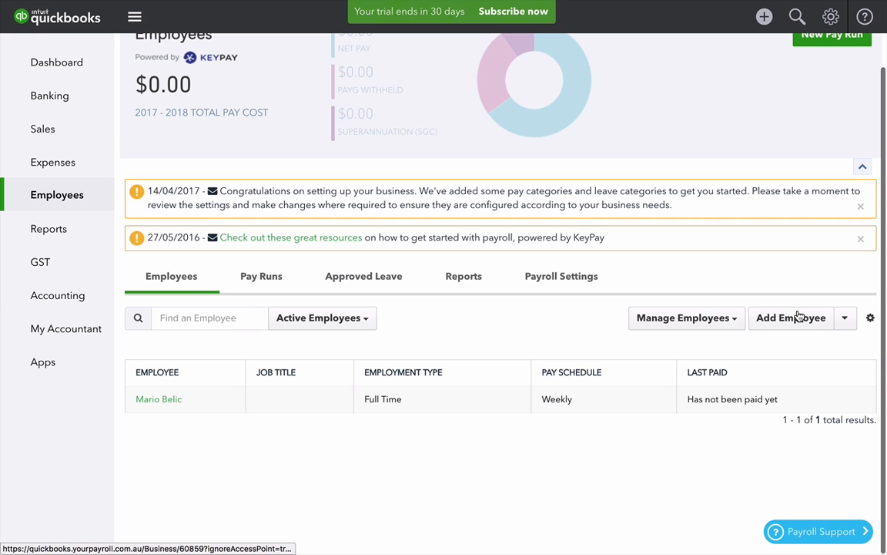
Start a second new employee and begin entering the first name.
left_click(800, 317)
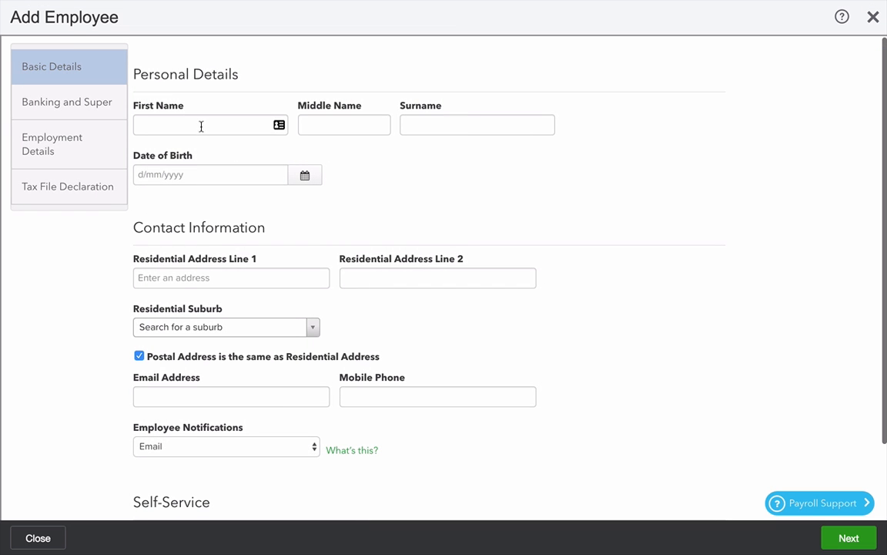
left_click(201, 124)
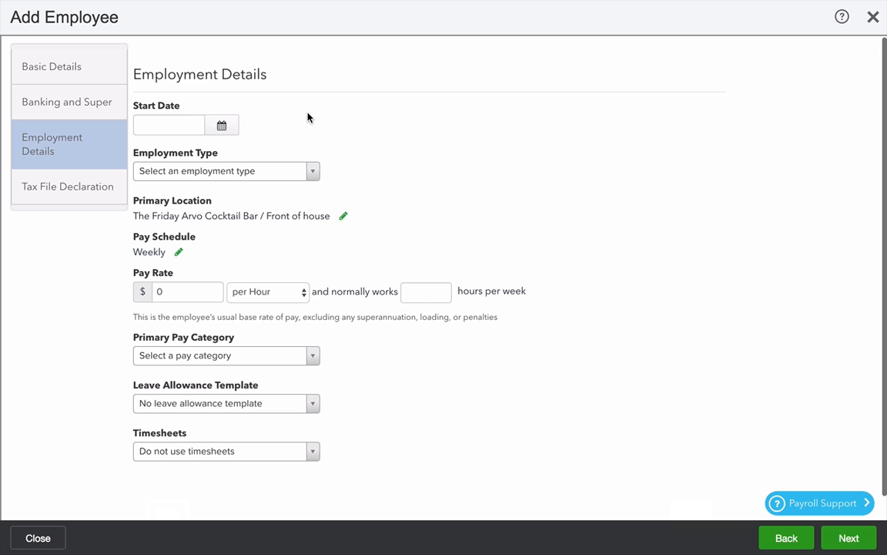
Set start date 1 Nov 2017, Casual employment type and a $25 per hour pay rate.
left_click(222, 126)
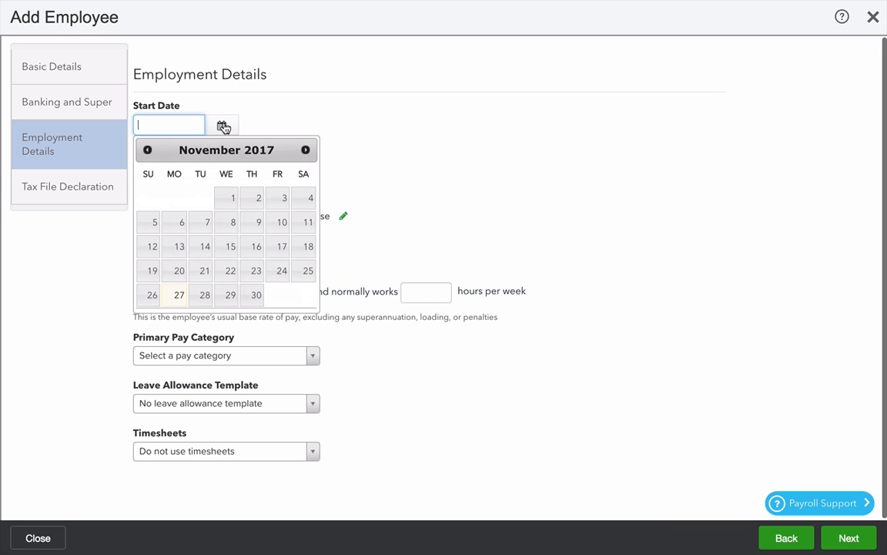
left_click(228, 198)
left_click(230, 172)
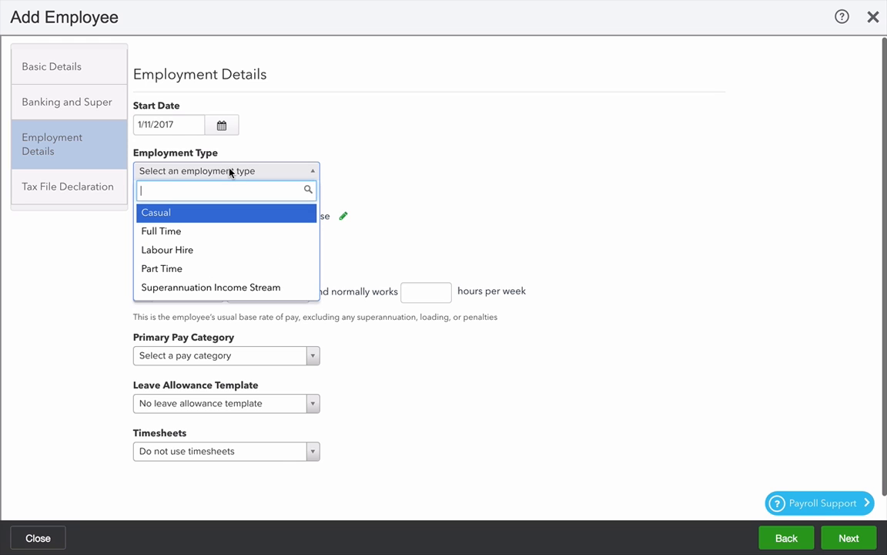
left_click(197, 214)
scroll(249, 278, "down", 1)
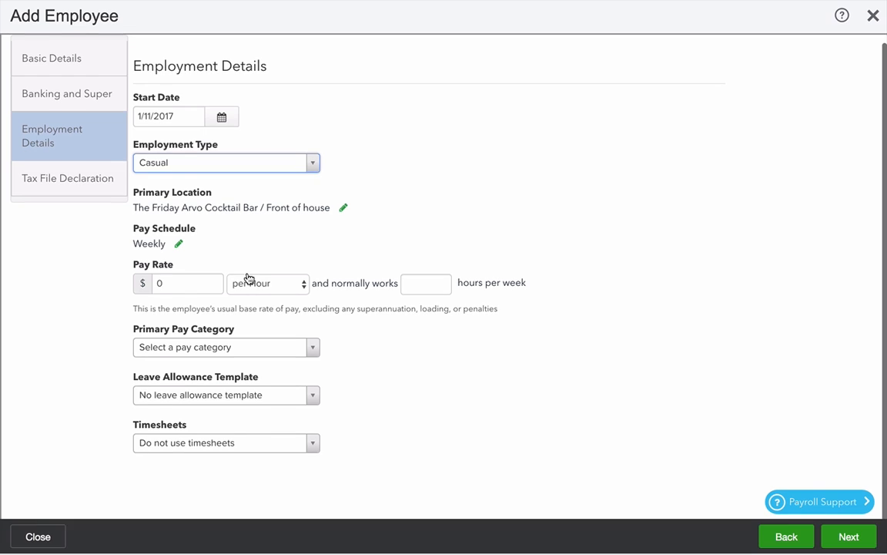
left_click(180, 282)
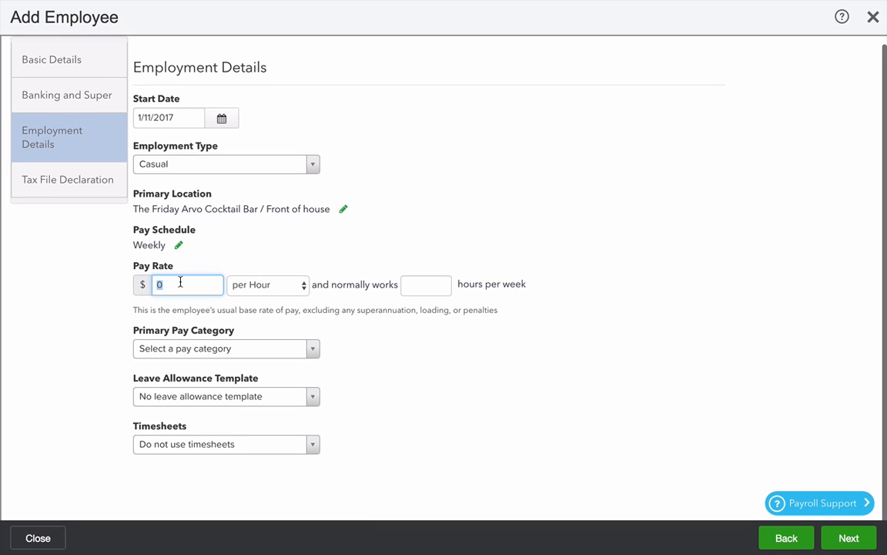
type("2")
key("Tab")
key("Tab")
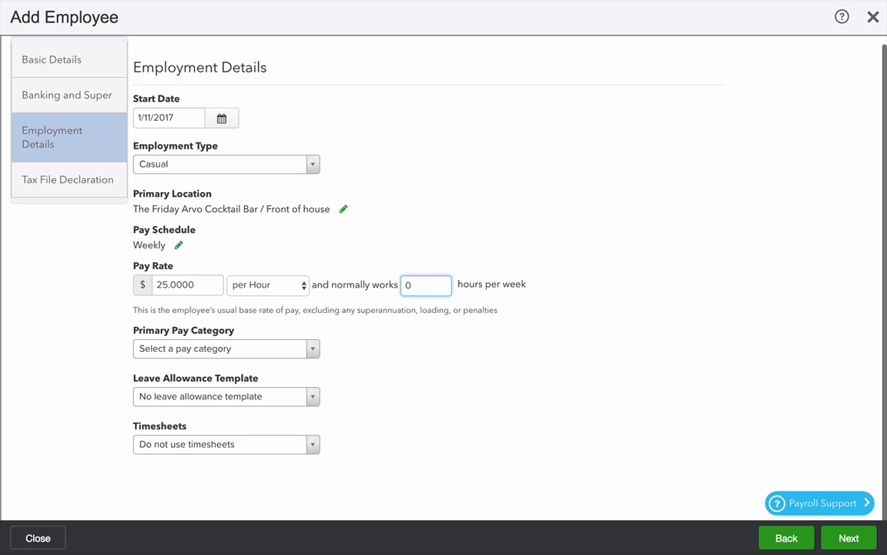
Set pay category Casual Ordinary Hours, leave template Casual Leave, and Use timesheets.
left_click(243, 352)
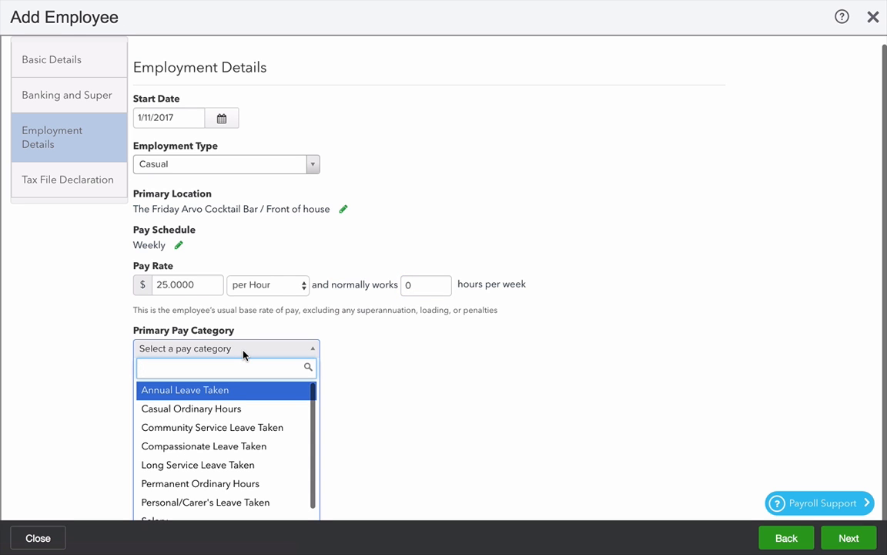
left_click(224, 412)
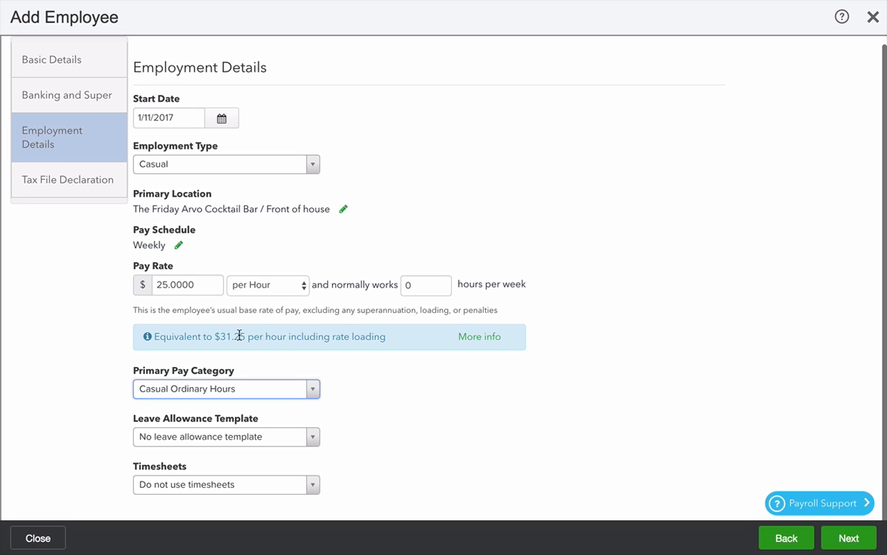
left_click(302, 437)
left_click(279, 490)
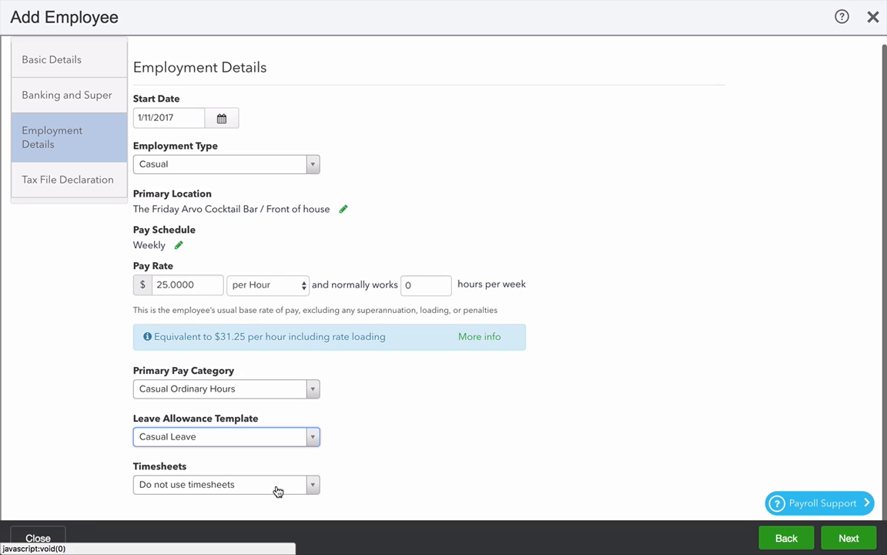
left_click(262, 439)
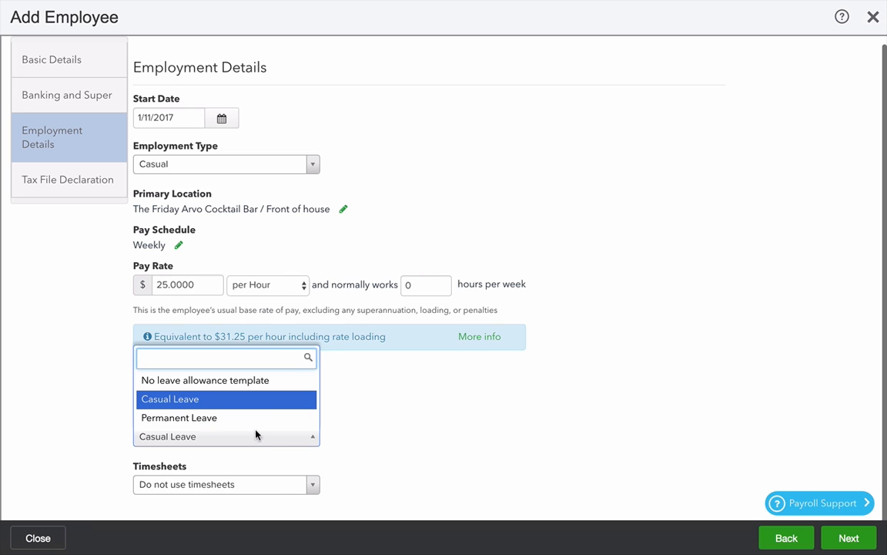
left_click(230, 400)
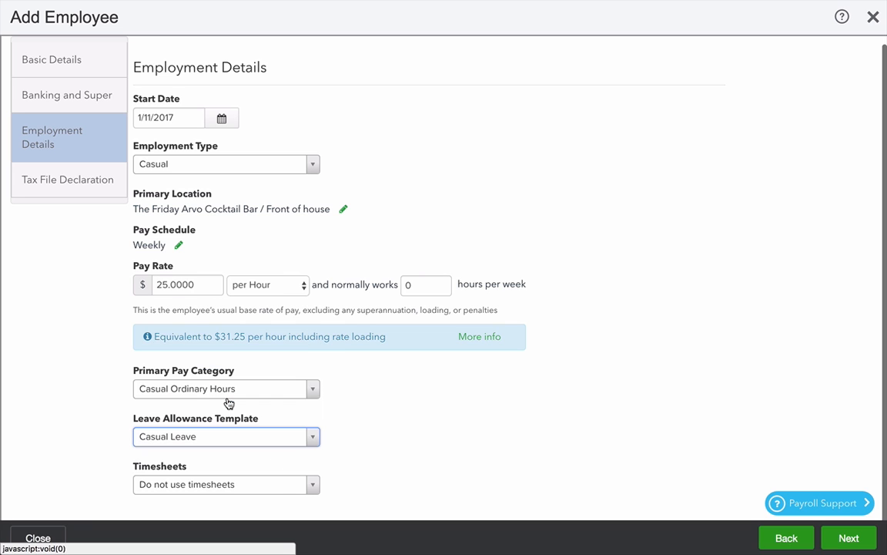
left_click(234, 484)
left_click(233, 446)
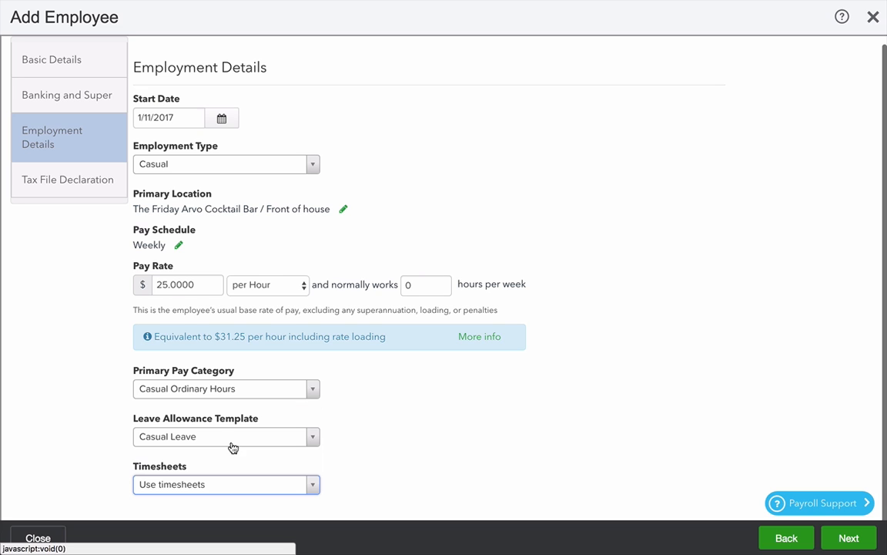
left_click(863, 543)
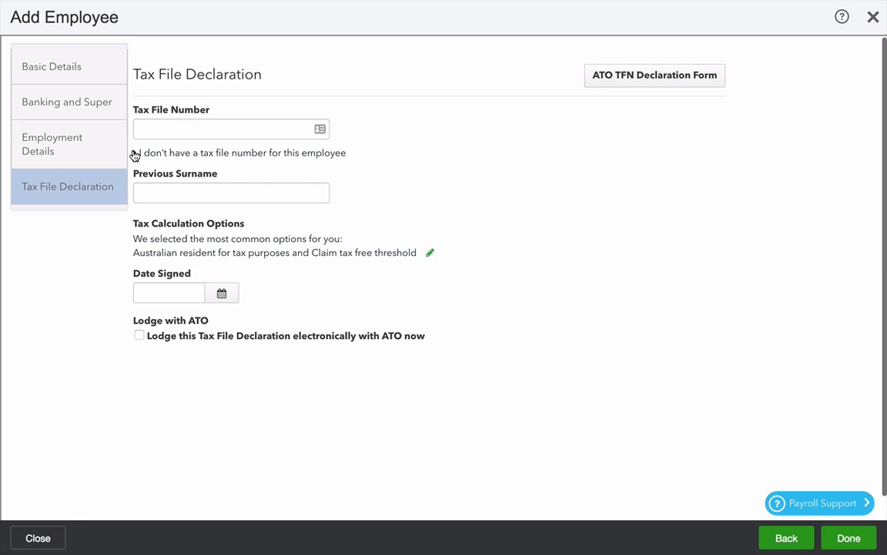
Record that no tax file number was quoted, then open the new casual employee's record.
left_click(134, 155)
left_click(151, 180)
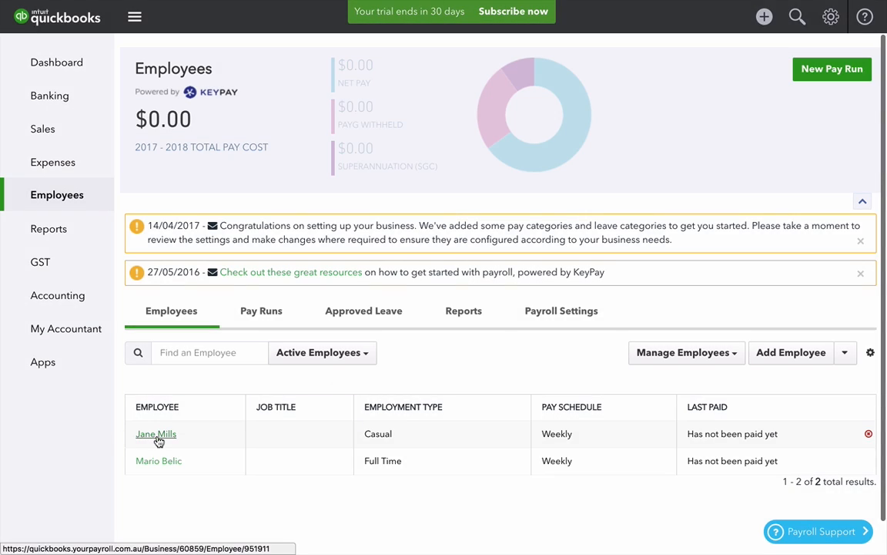
left_click(156, 436)
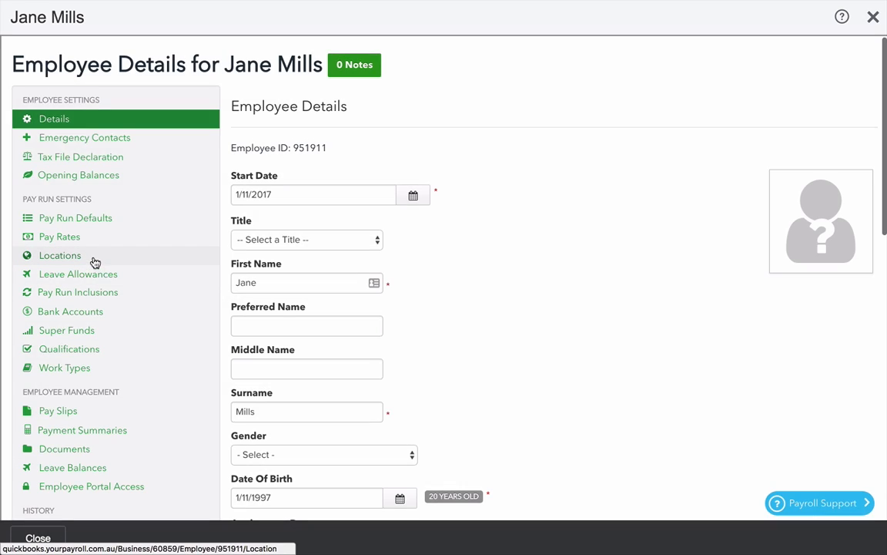
Add Bar 1 to the employee's locations alongside Front of house and save.
left_click(94, 260)
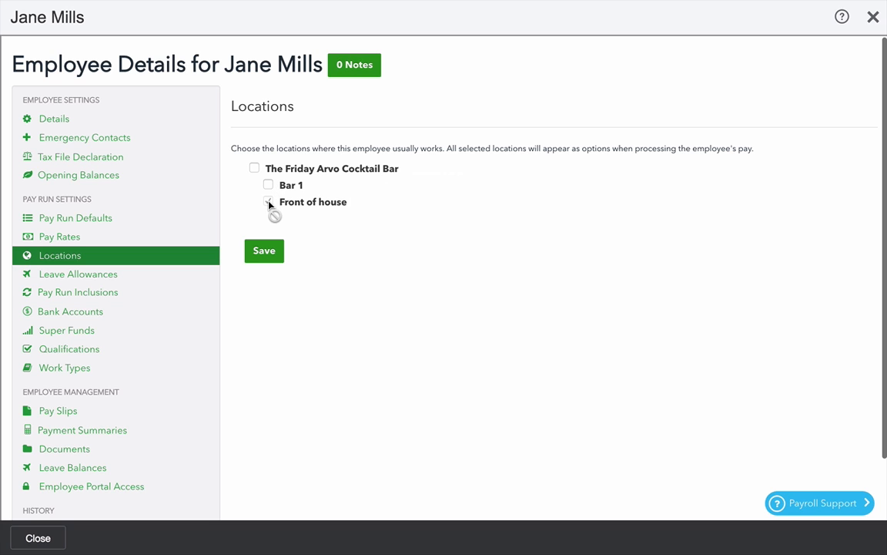
left_click(268, 202)
left_click(269, 186)
left_click(263, 251)
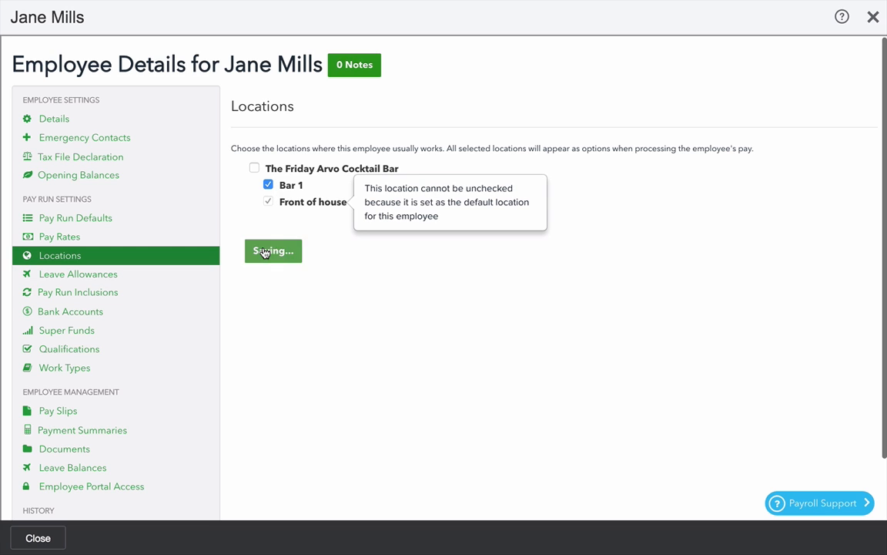
left_click(104, 372)
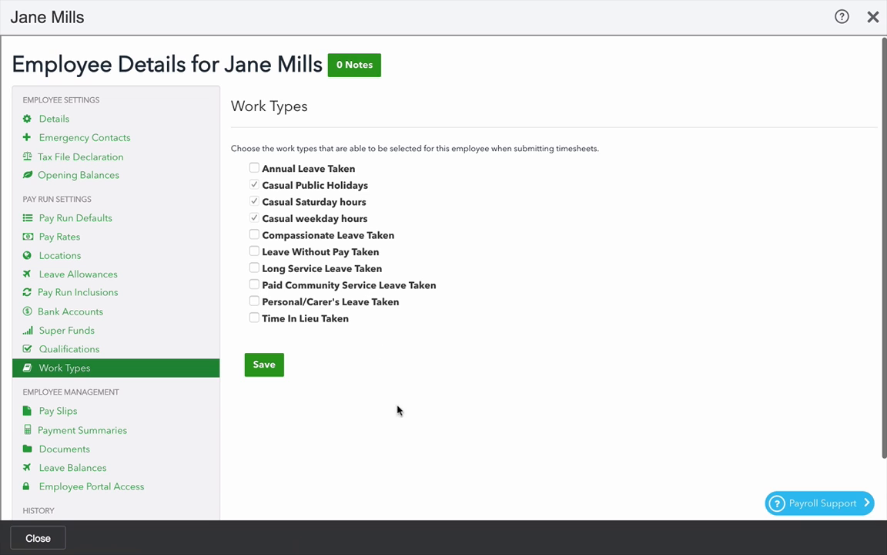
left_click(255, 251)
left_click(265, 367)
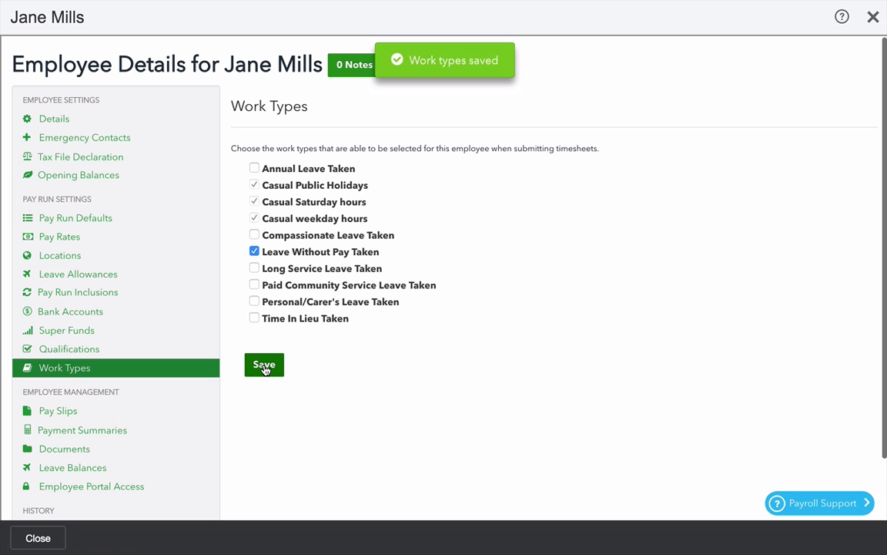
left_click(39, 538)
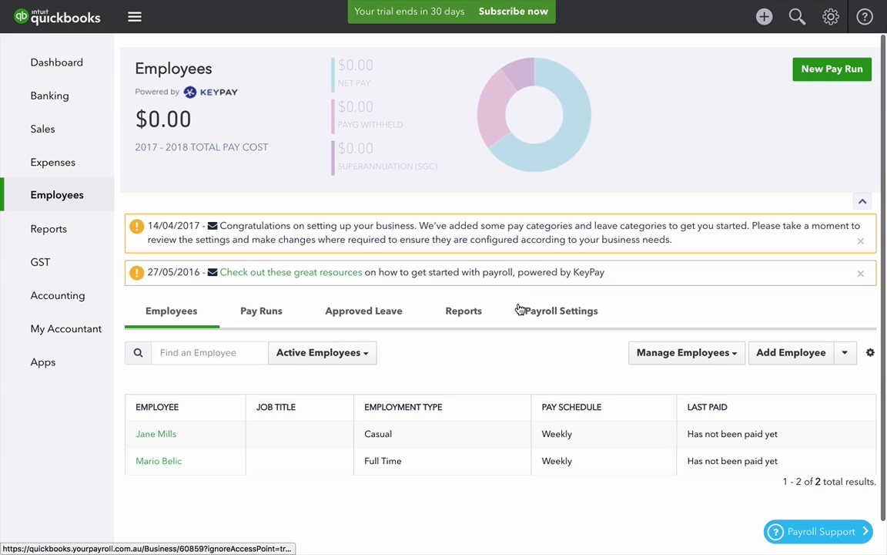